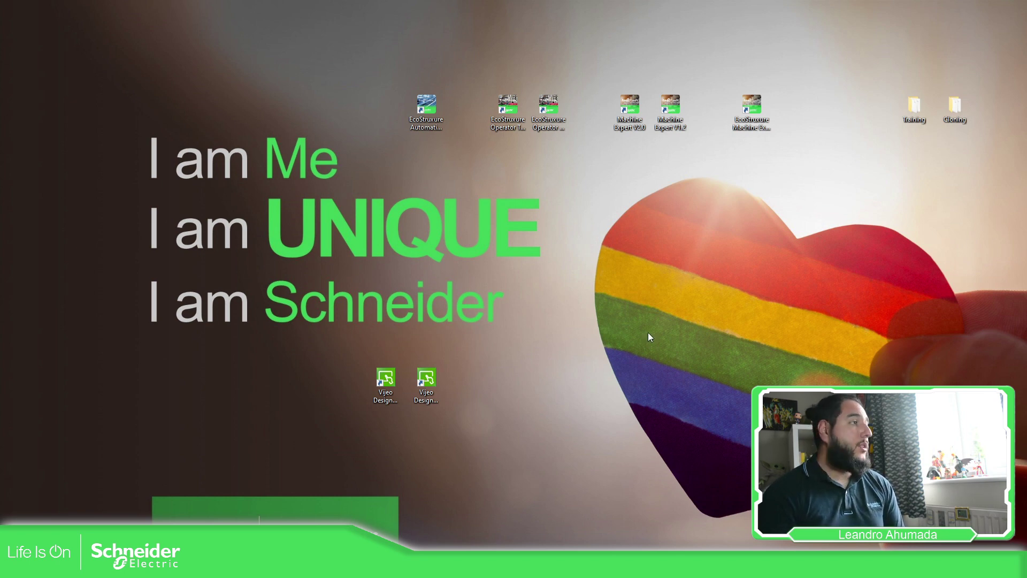
Step: Launch Vijeo Designer Basic 1.2 from its desktop shortcut
double_click(437, 378)
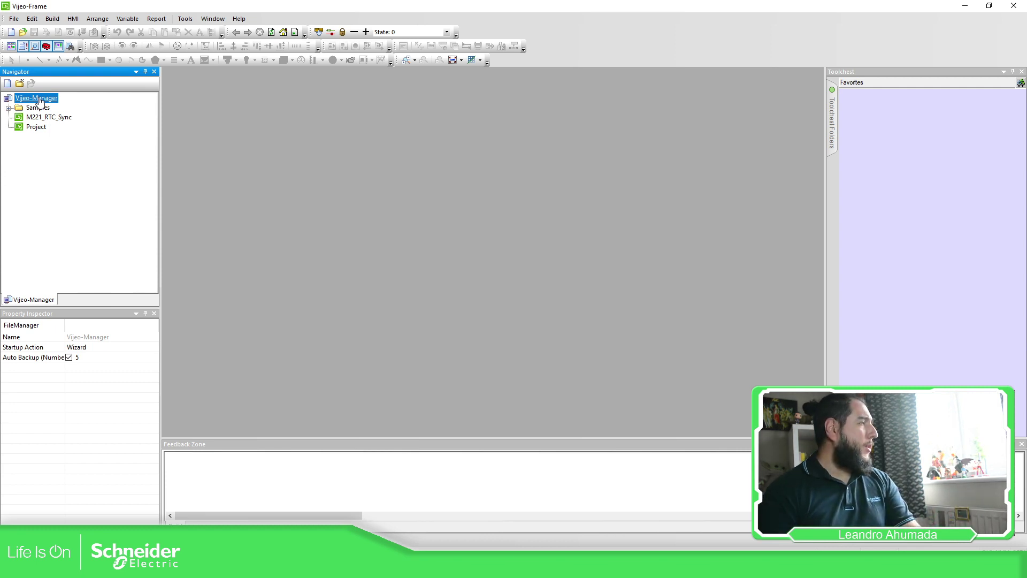
Step: Start a new project from Vijeo-Manager named HMI_Training
right_click(39, 101)
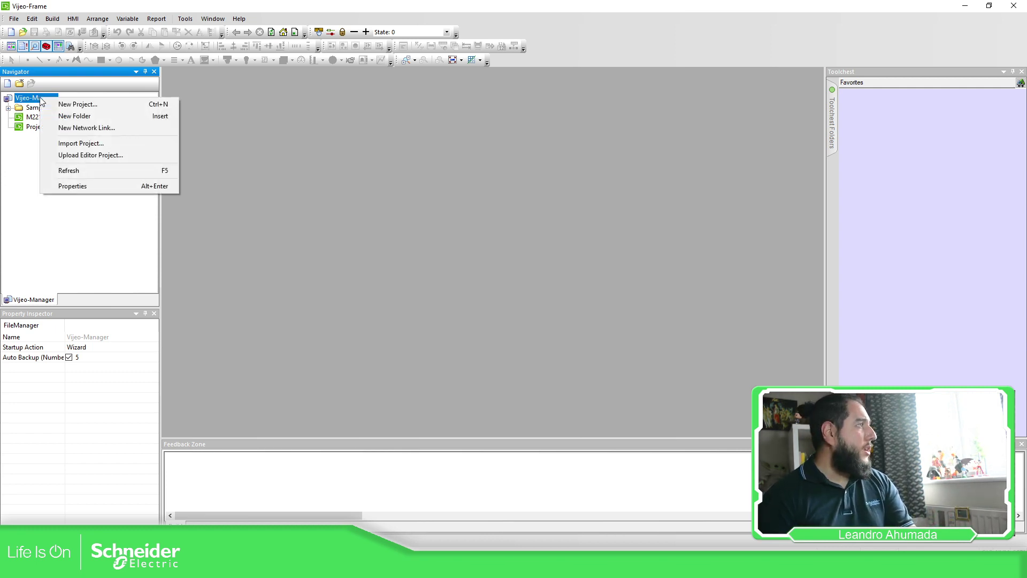
left_click(89, 110)
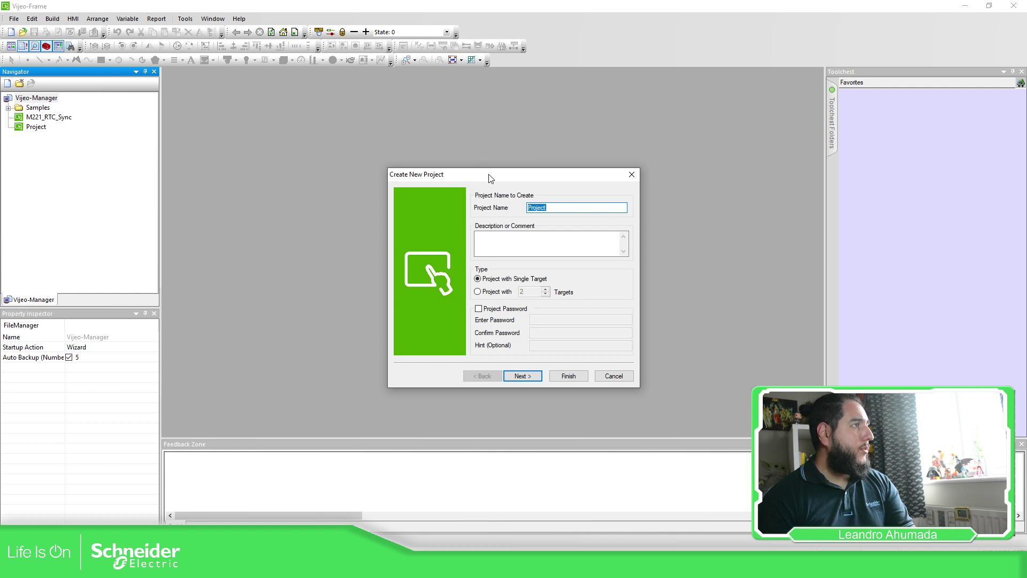
left_click_drag(423, 174, 376, 165)
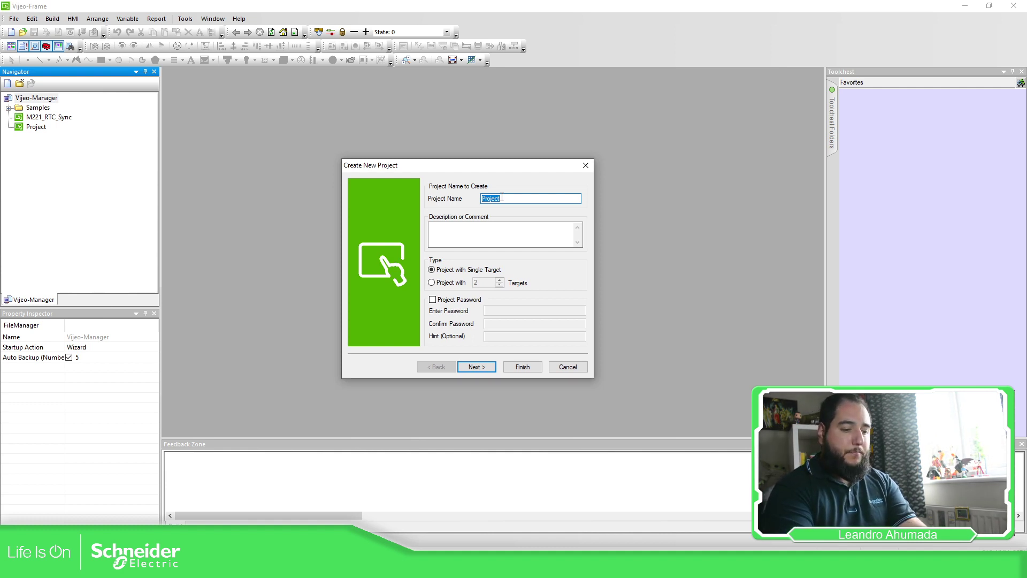
type("HMI_Training")
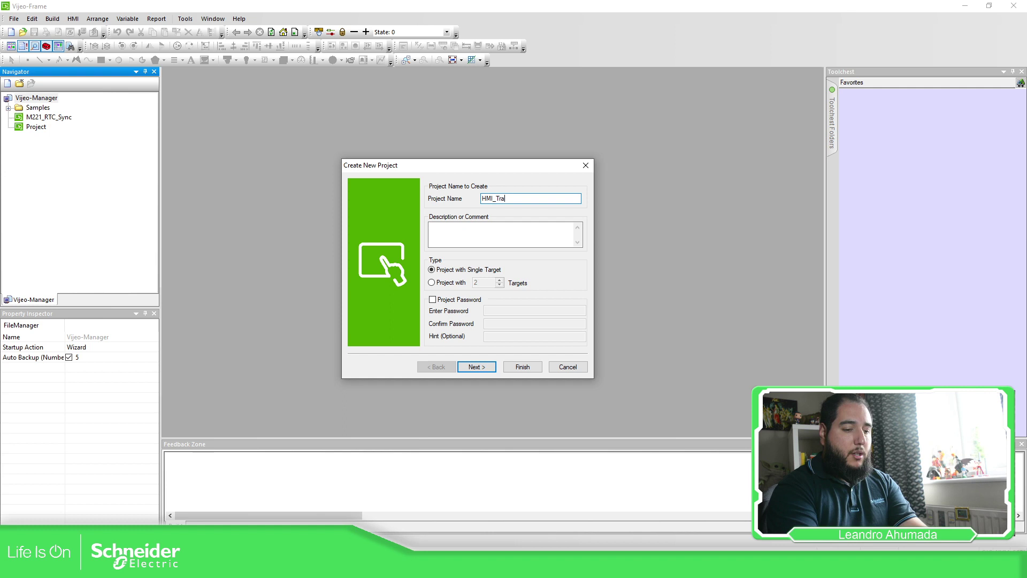
left_click(494, 231)
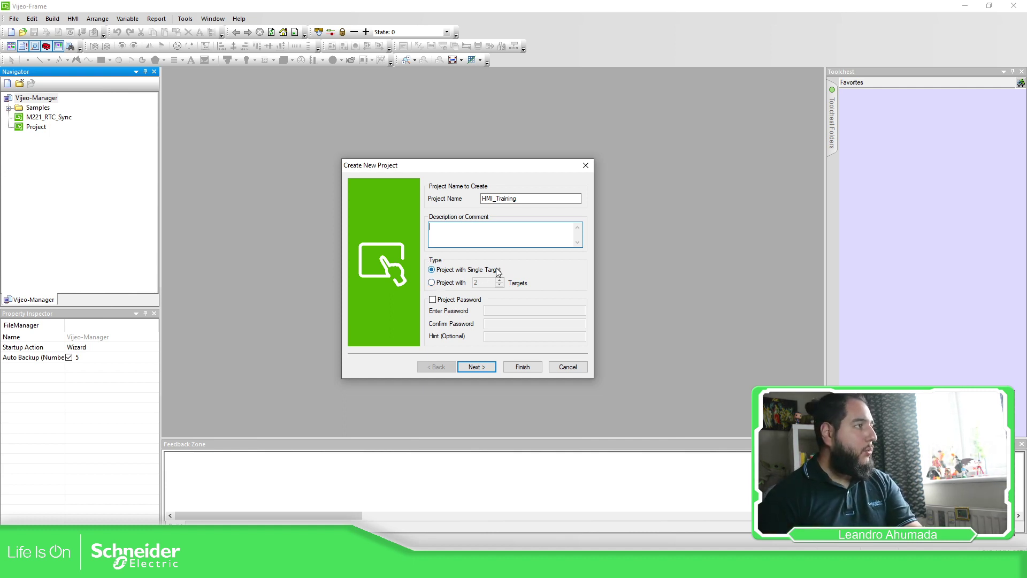
Step: Turn on project password protection, entering and confirming the password and adding a hint
left_click(433, 300)
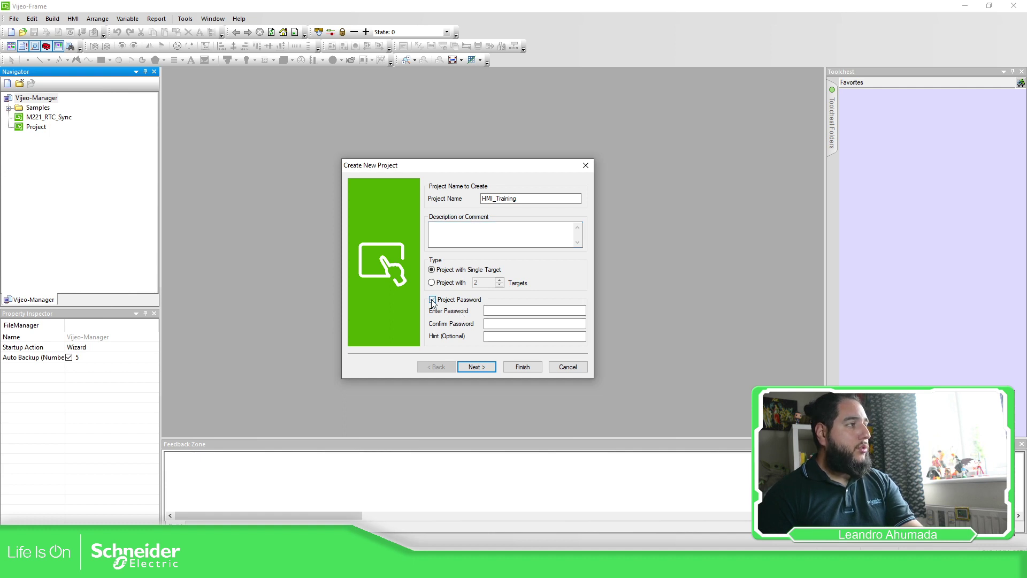
left_click(490, 310)
type("123")
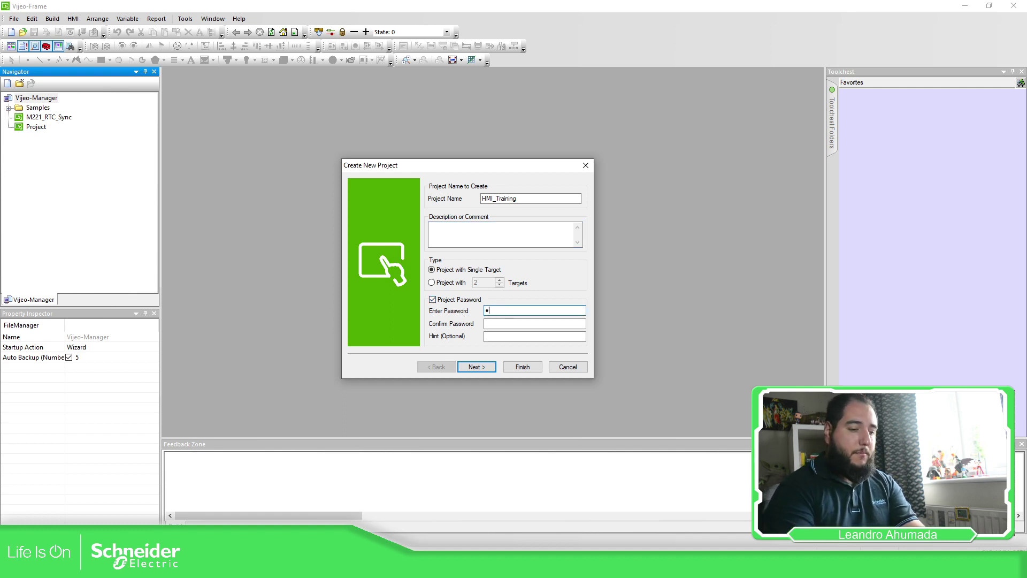
key("Tab")
type("123")
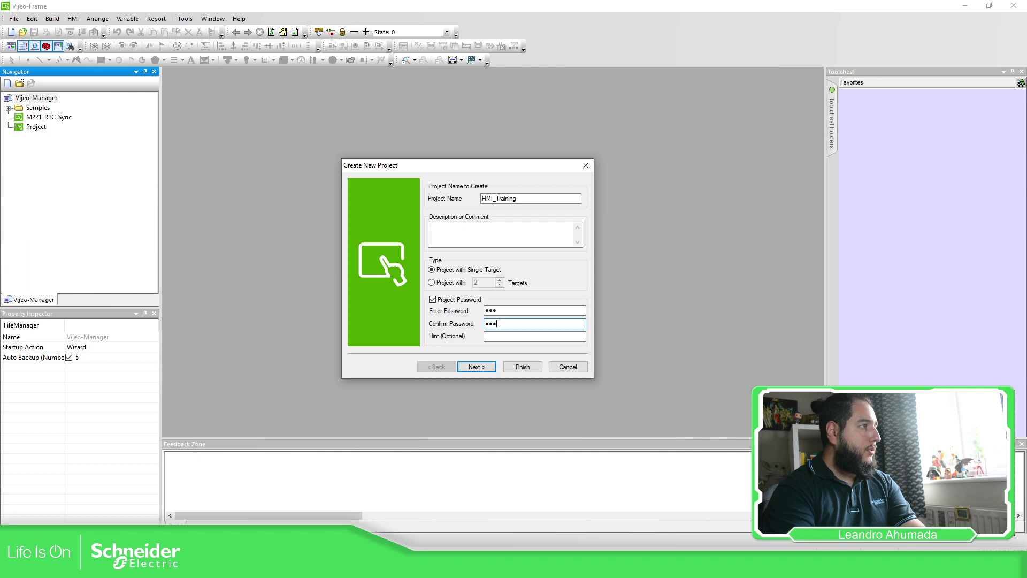
left_click(501, 337)
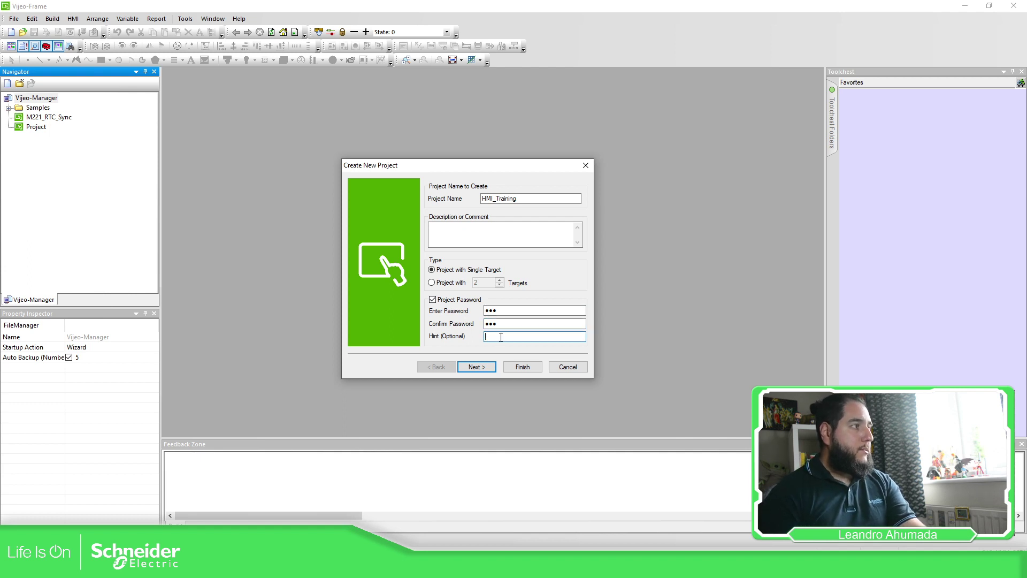
type("LTA")
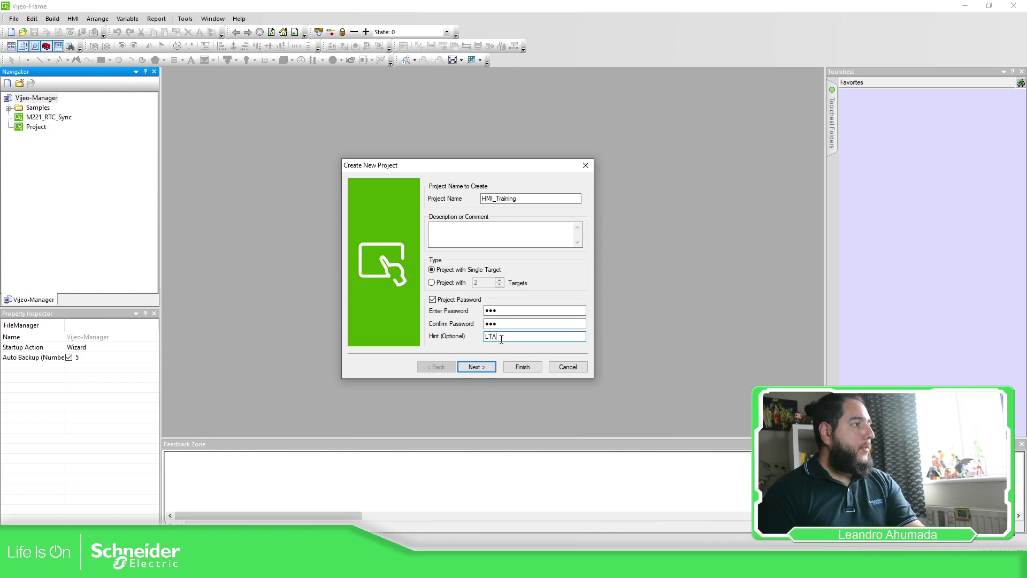
Step: Set Target1 to the HMIGXU Series model HMIGXU3512x (800x480)
left_click(485, 369)
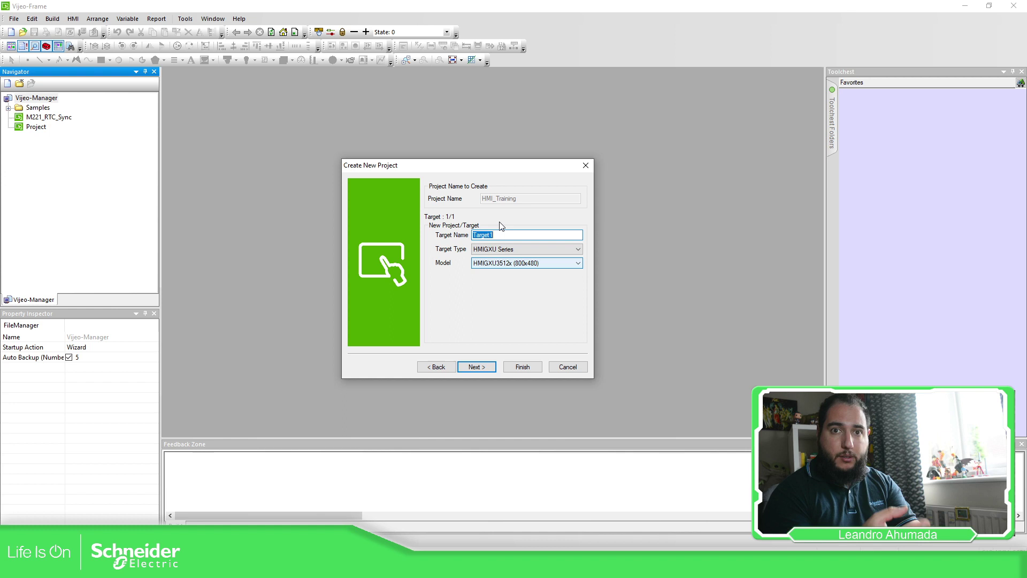
left_click(535, 249)
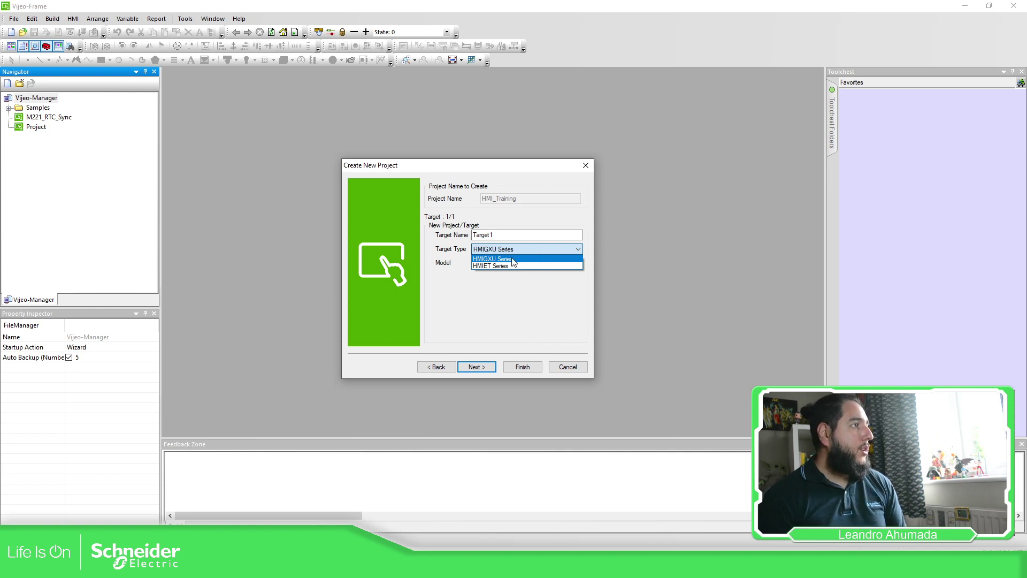
left_click(512, 259)
left_click(525, 263)
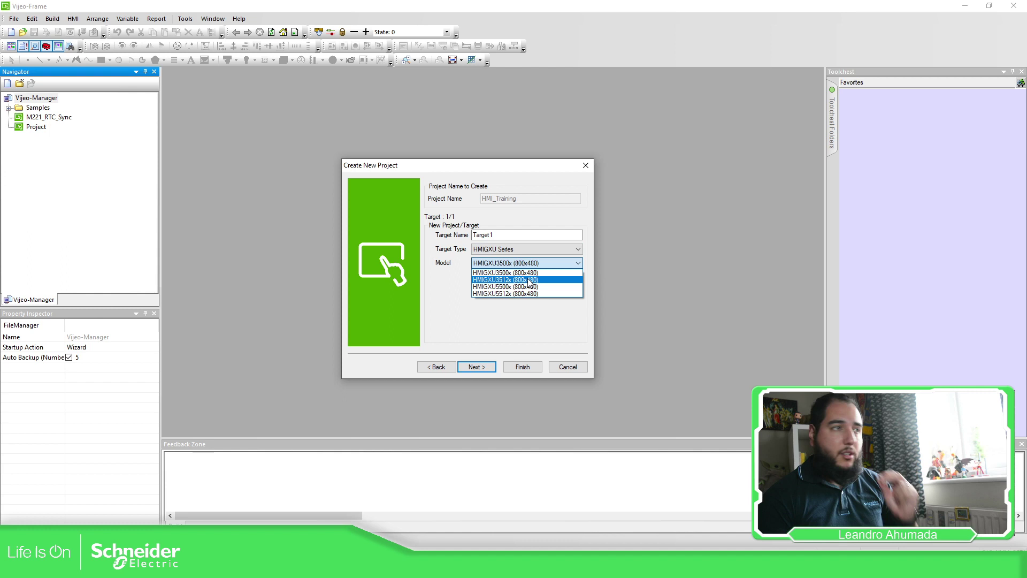
left_click(527, 280)
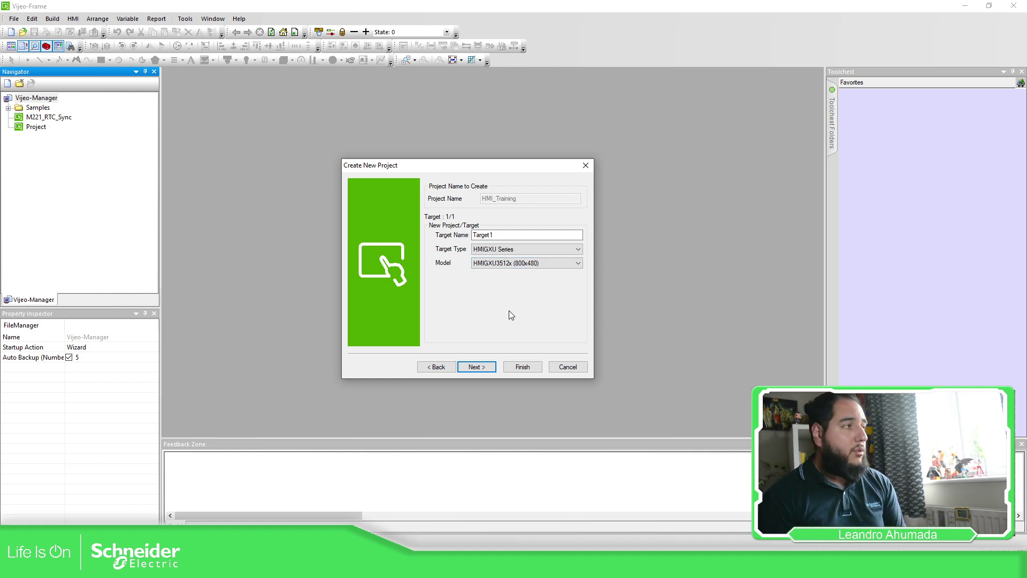
Step: Leave the target's IP address unassigned and enable Audit Trails
left_click(482, 367)
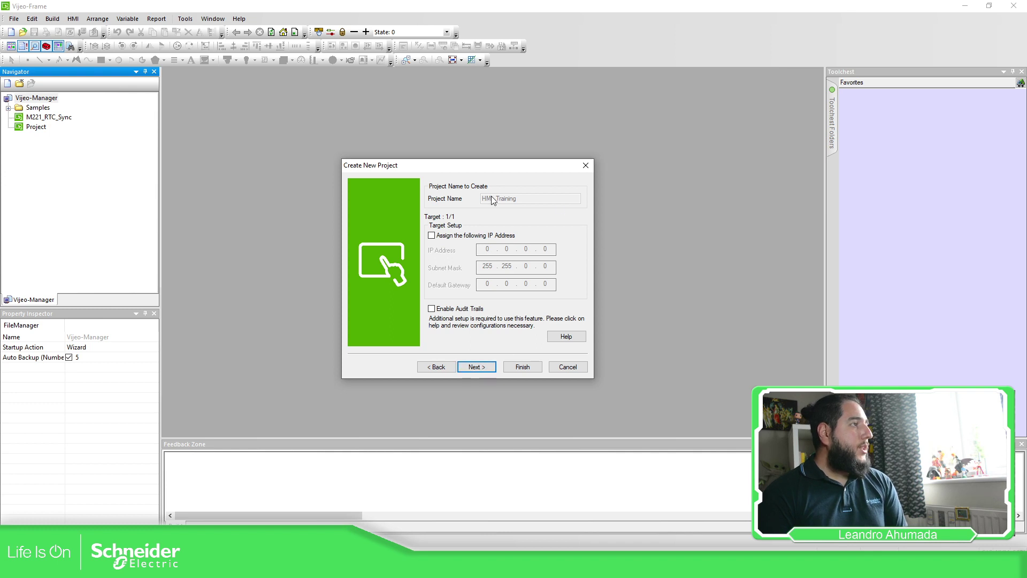
left_click(432, 236)
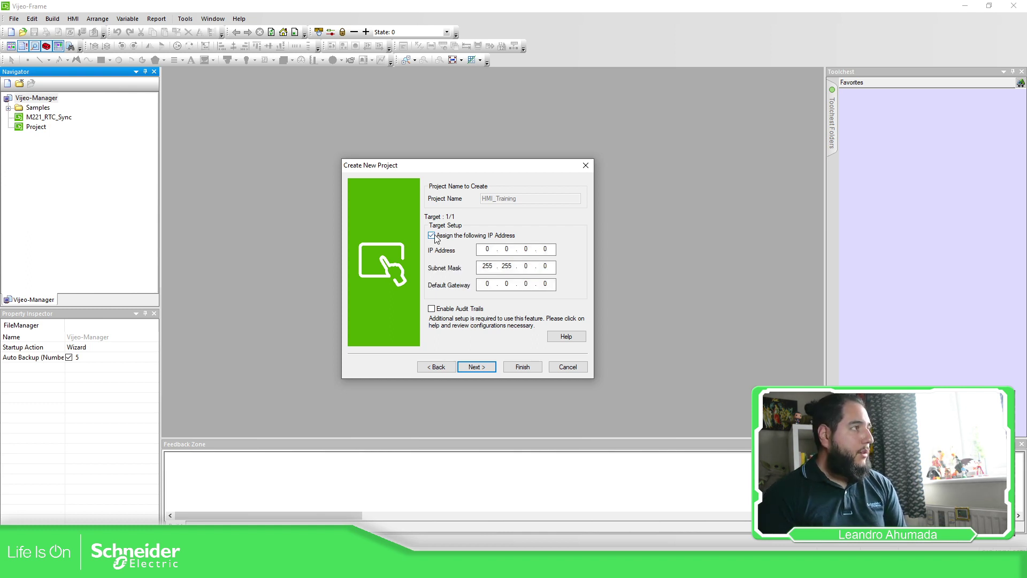
left_click(432, 236)
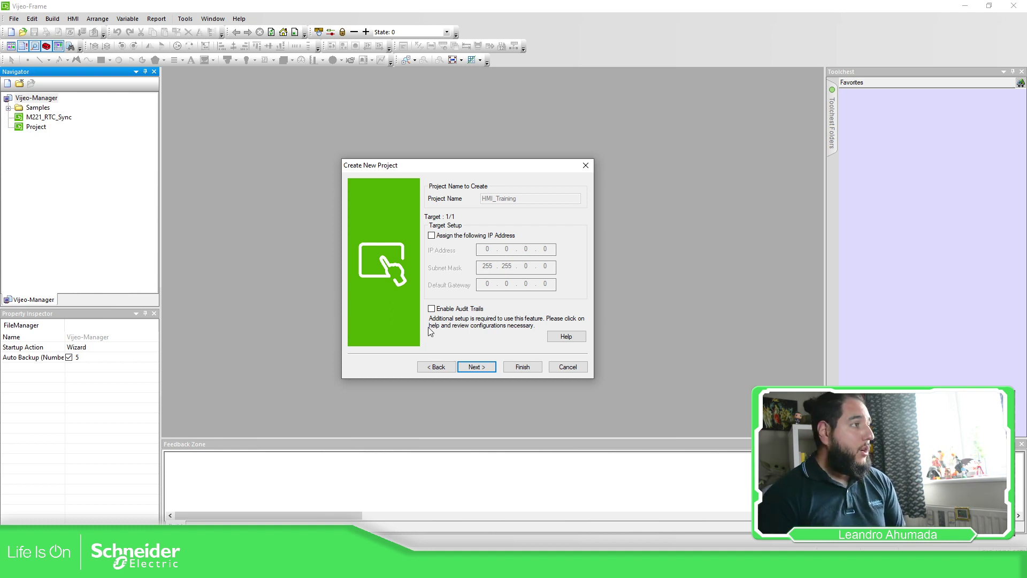
left_click(432, 309)
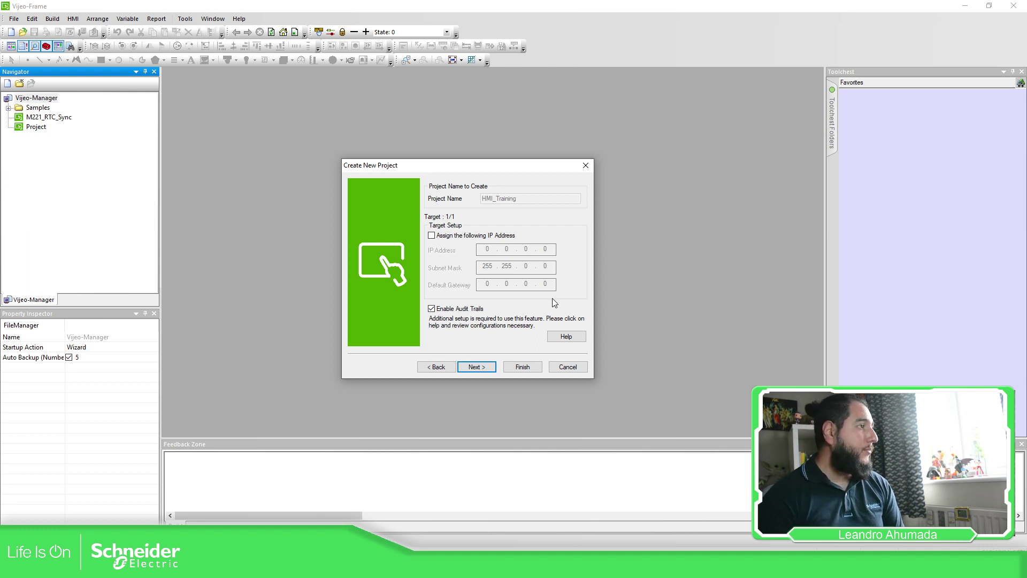
Step: Finish the project without adding any driver, then open Target1's properties
left_click(481, 369)
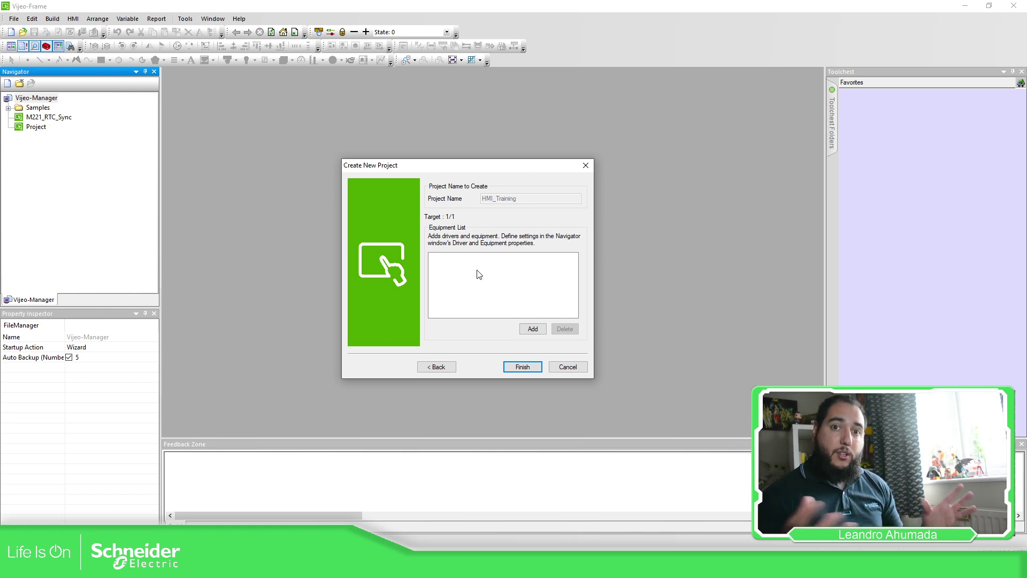
left_click(534, 328)
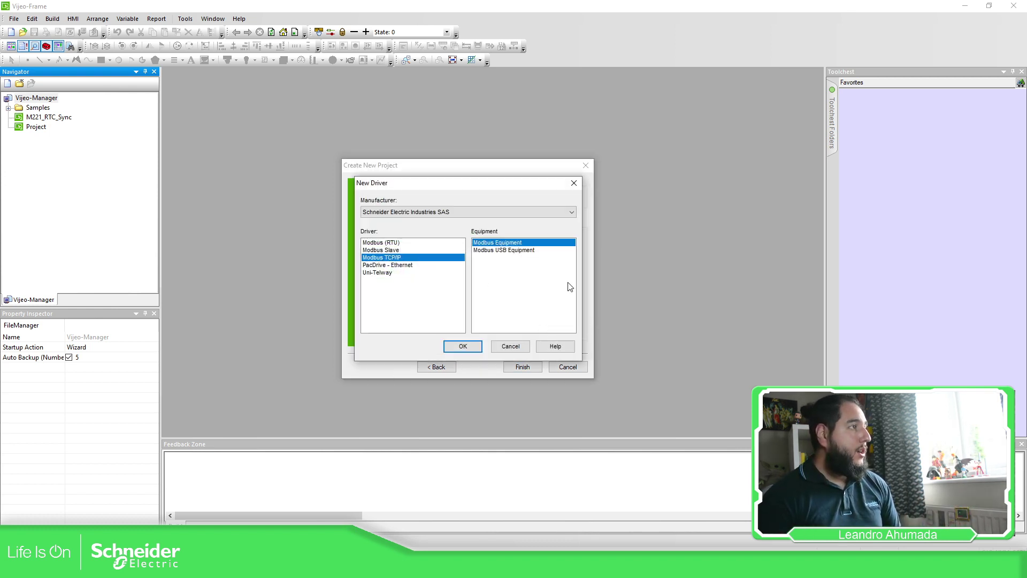
left_click(402, 214)
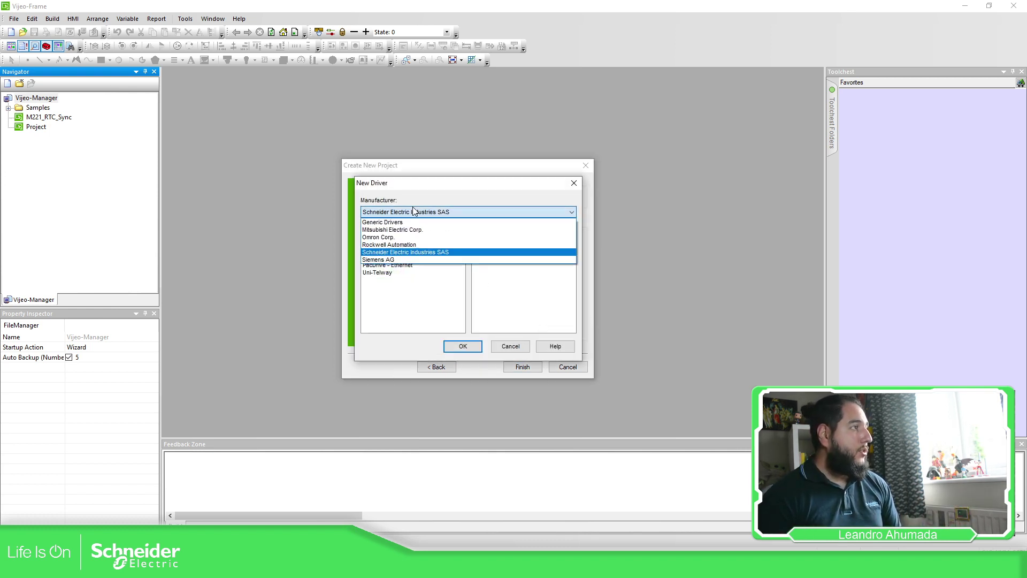
left_click(411, 253)
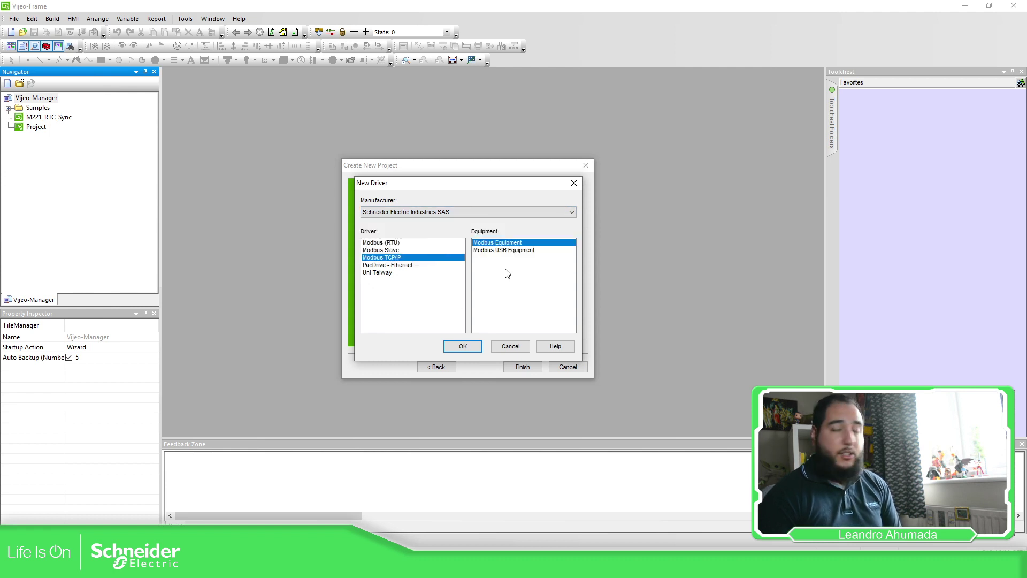
left_click(523, 349)
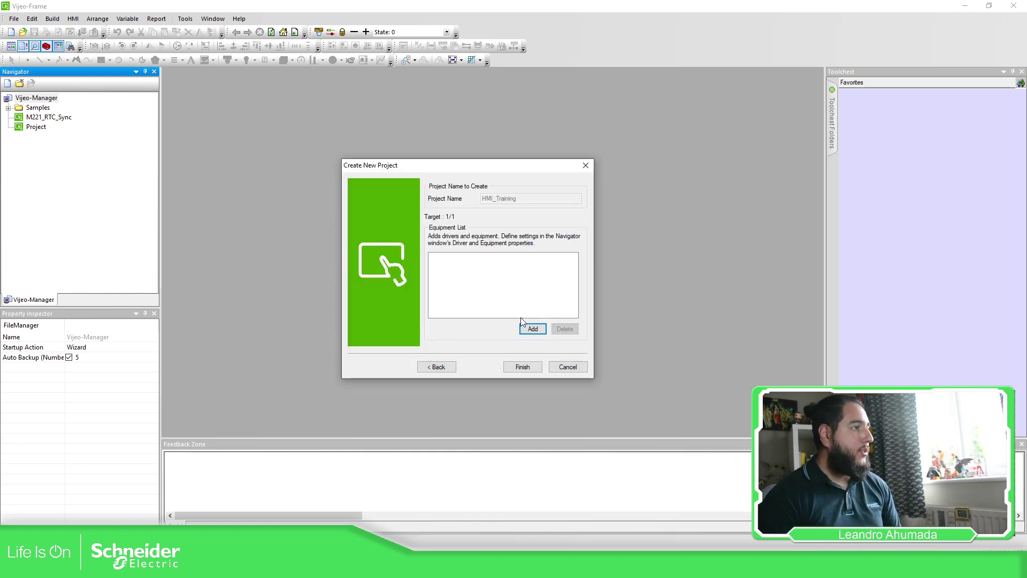
left_click(523, 367)
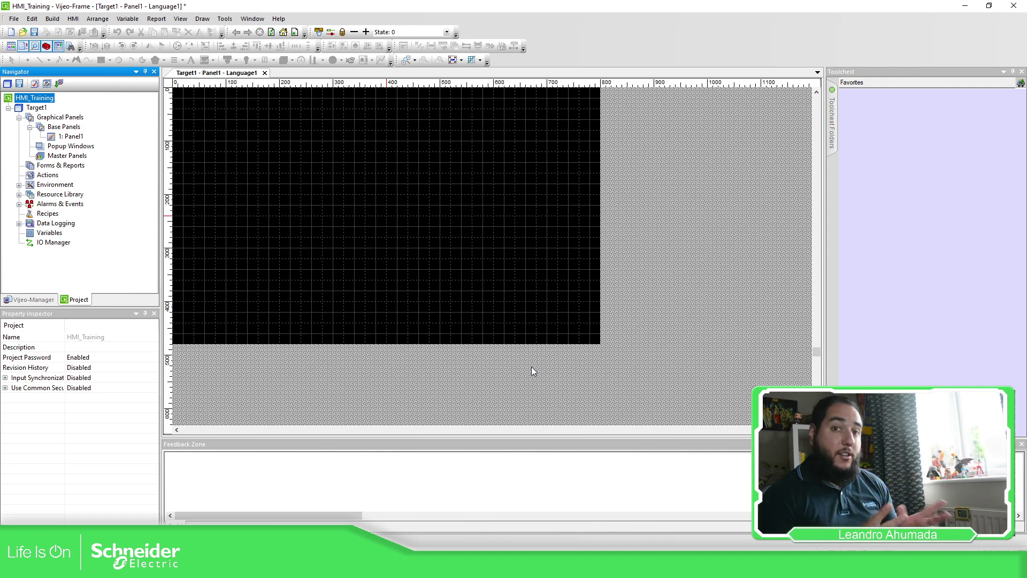
double_click(36, 108)
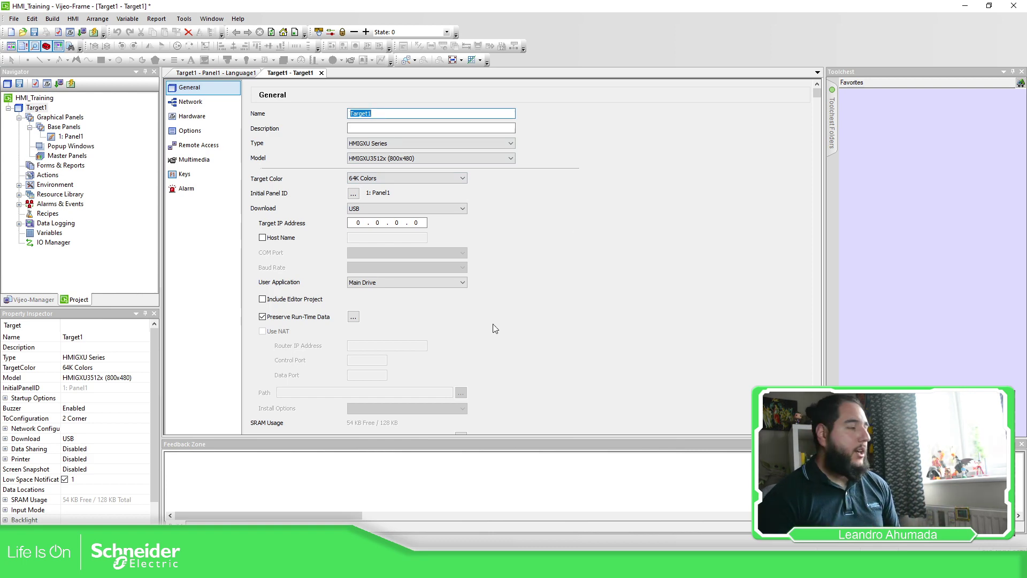
Step: Launch Vijeo Designer 6.2.11 by searching 'vije' in the Start menu
key("super")
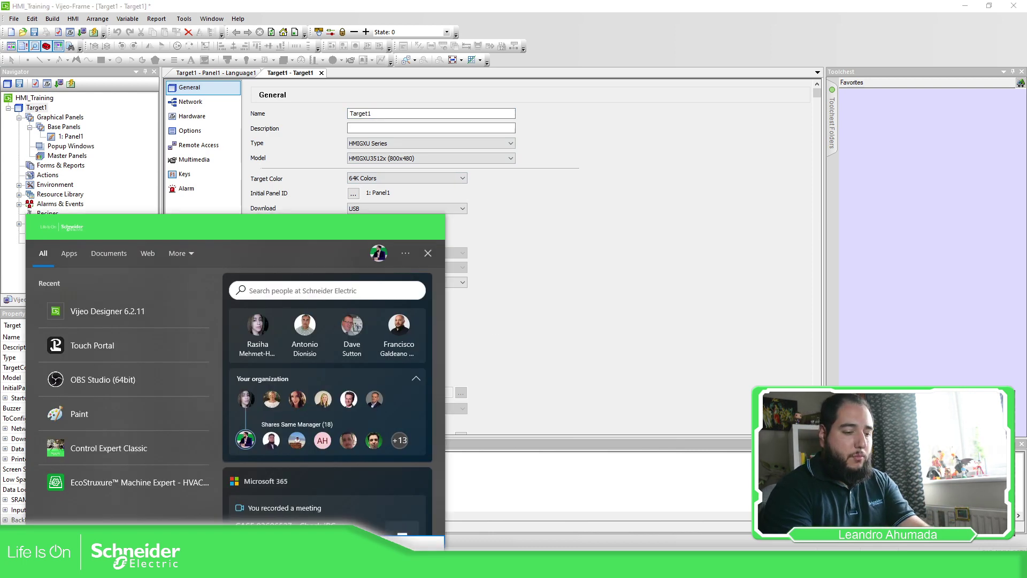
type("vije")
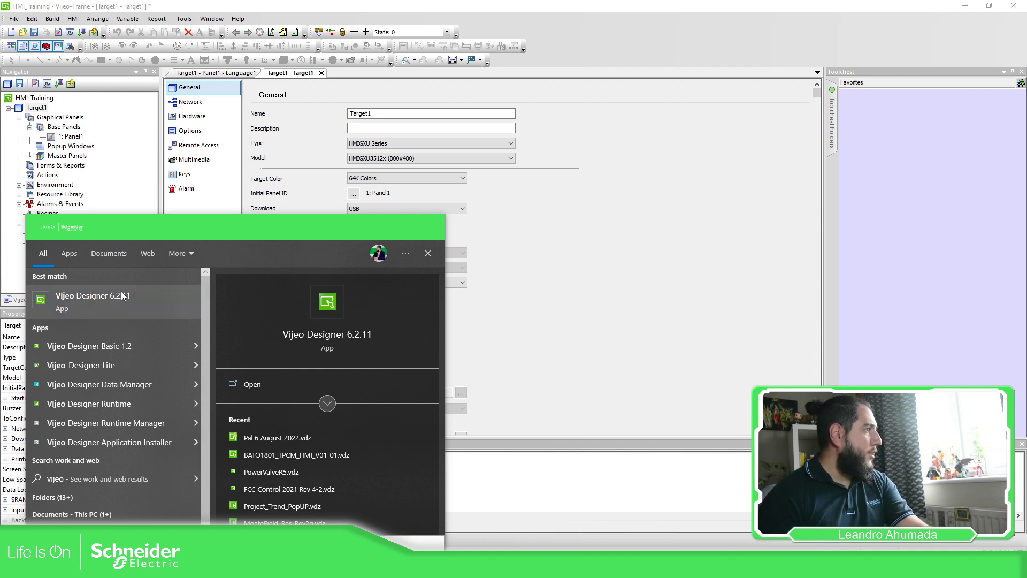
left_click(122, 296)
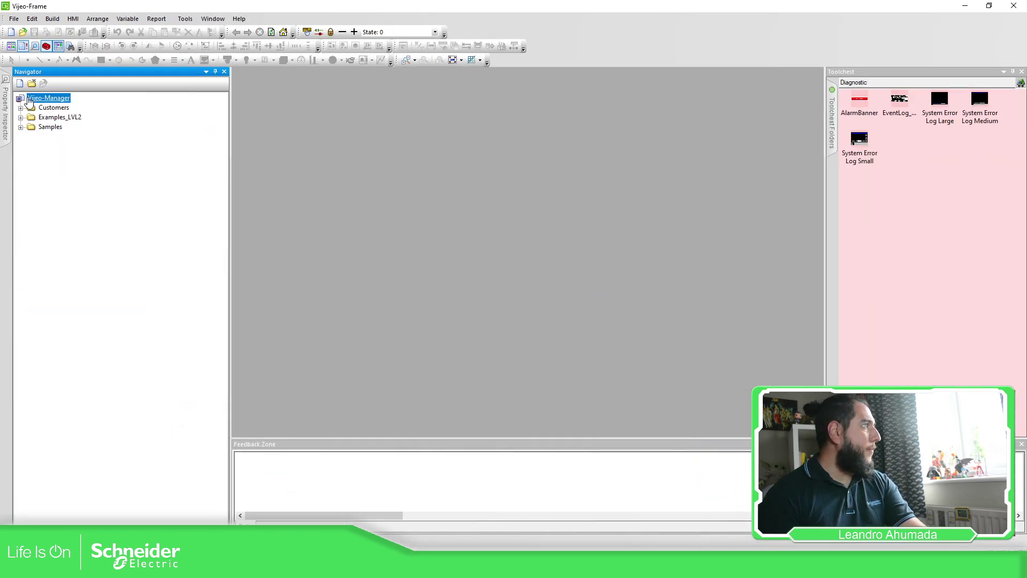
Step: Create HMI_Training with an HMIGTO Series HMIGTO3510 target, keeping the remaining wizard defaults
right_click(29, 102)
left_click(59, 100)
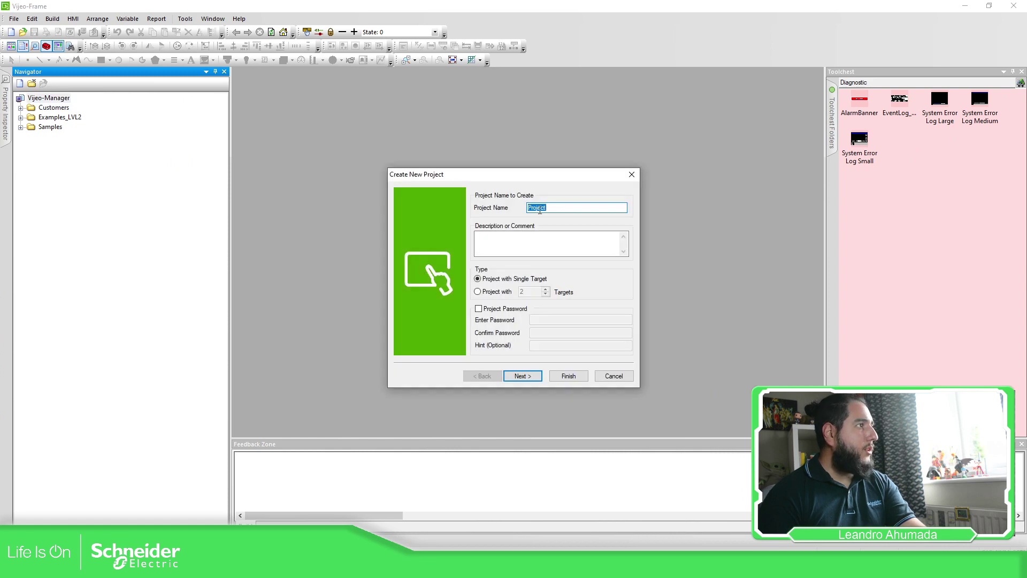
type("HMI_Training")
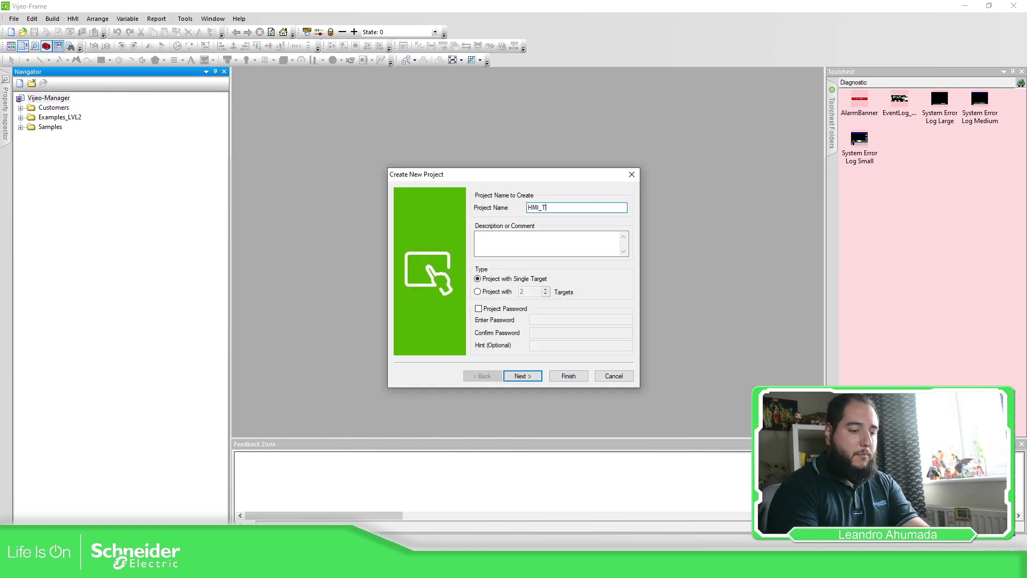
left_click(529, 377)
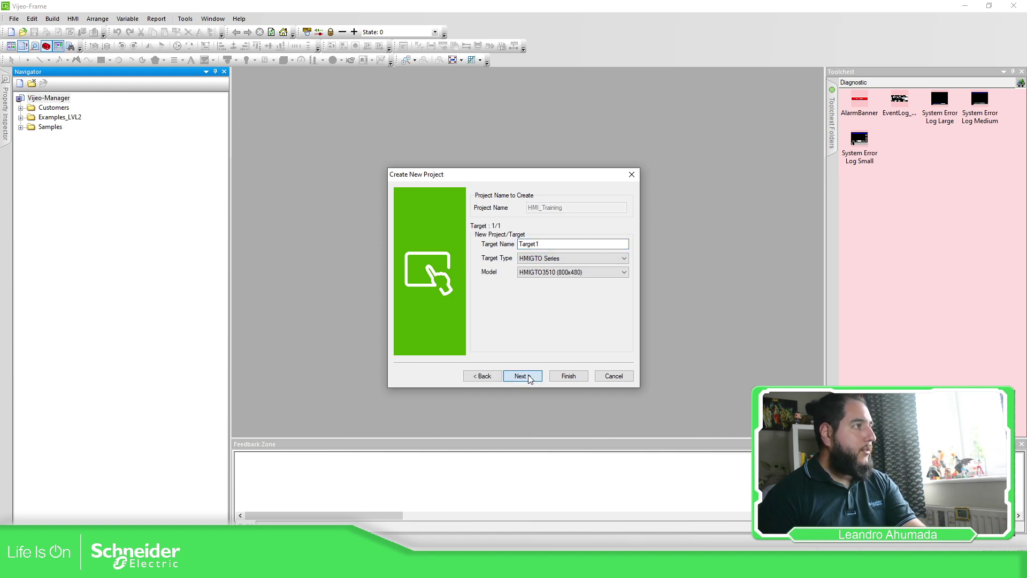
left_click(562, 259)
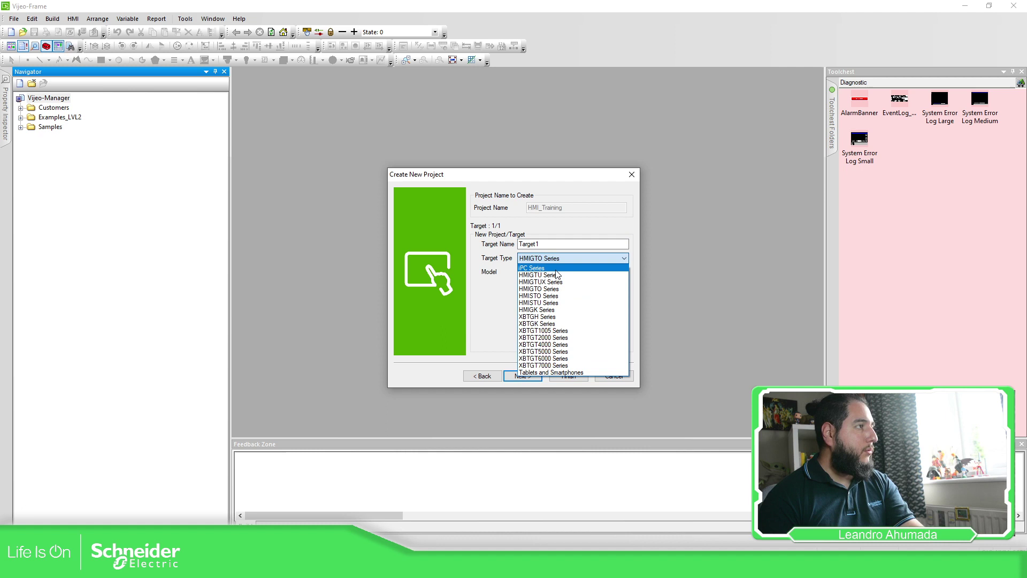
left_click(556, 288)
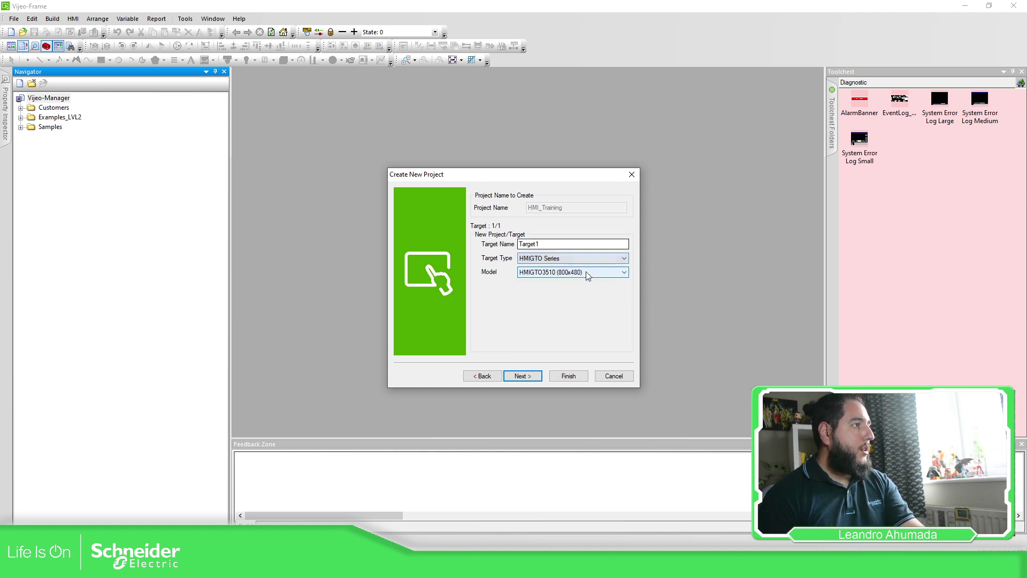
left_click(528, 380)
left_click(534, 377)
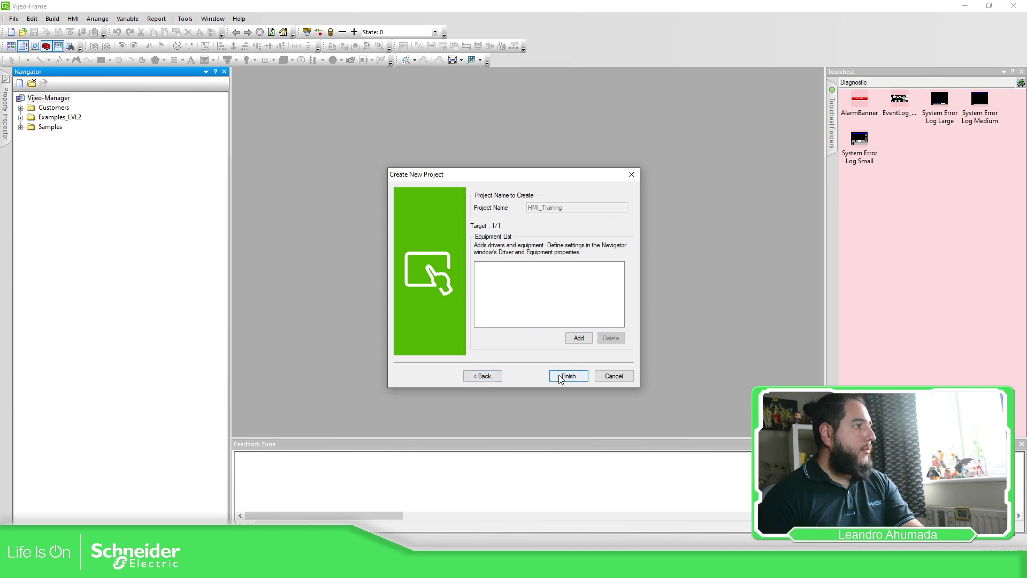
left_click(480, 376)
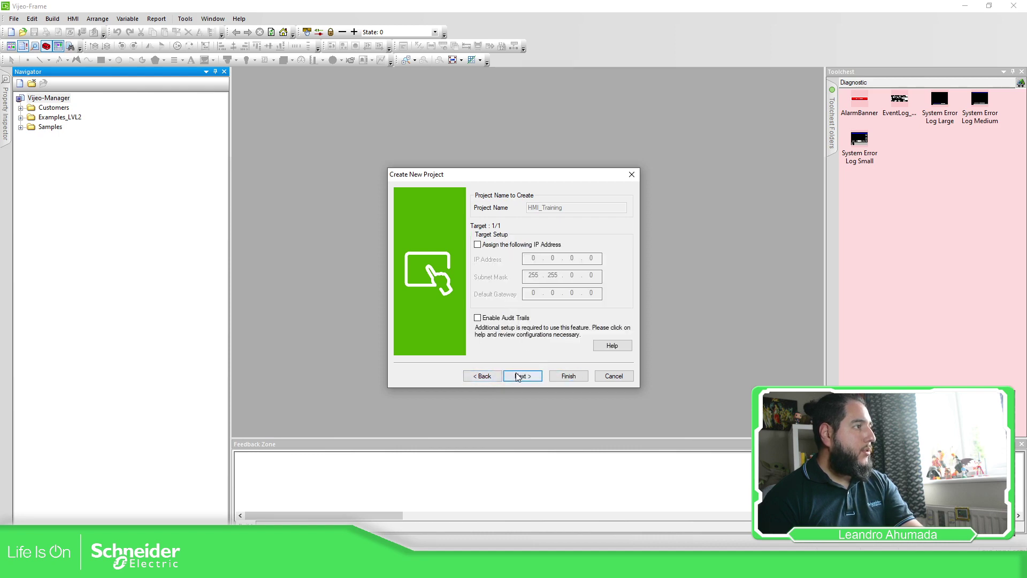
left_click(523, 376)
left_click(568, 376)
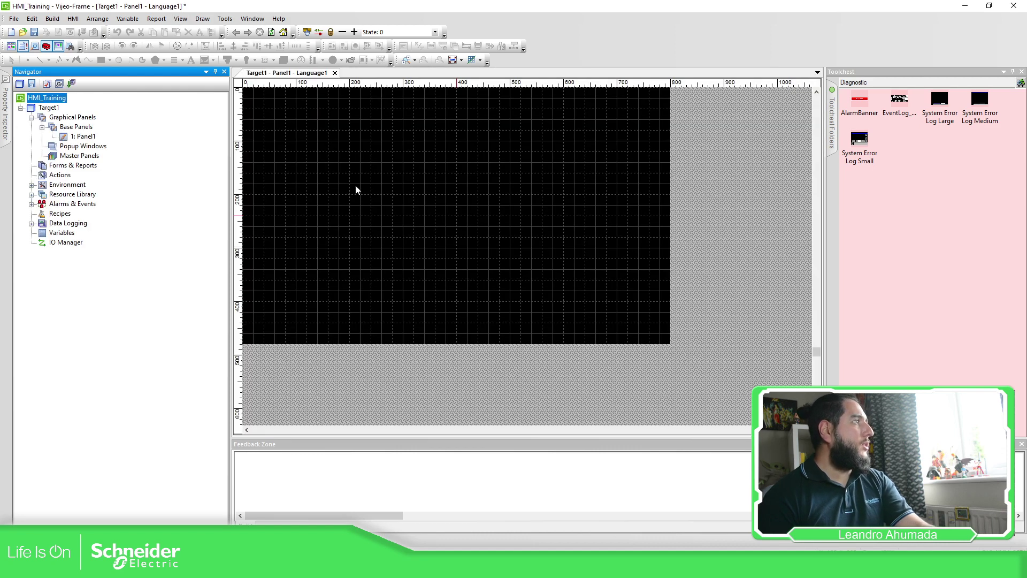
Step: Enable Data Sharing, Web Server with File Browser, and Web Gate for all panels on Target1
left_click(59, 110)
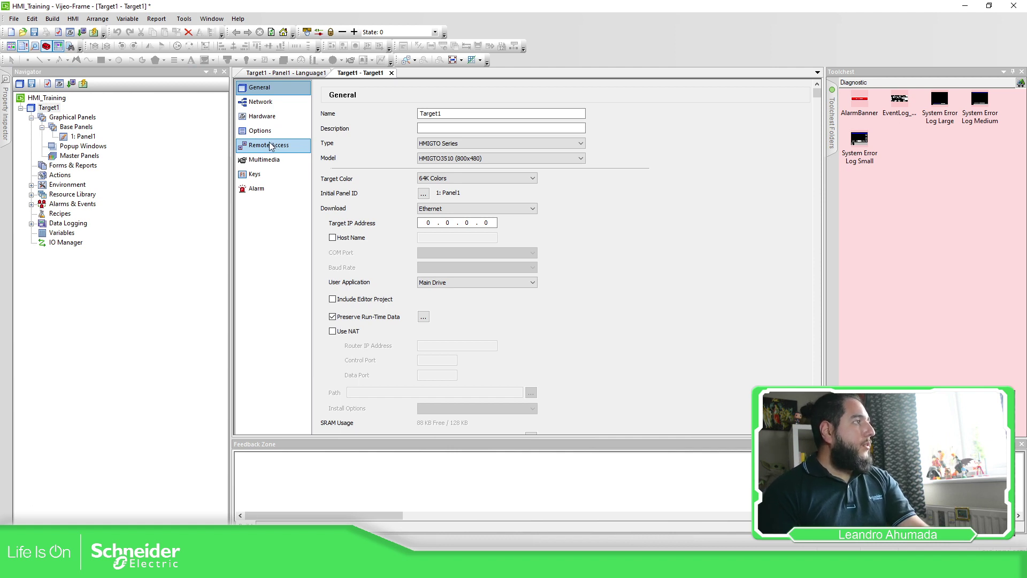
left_click(274, 149)
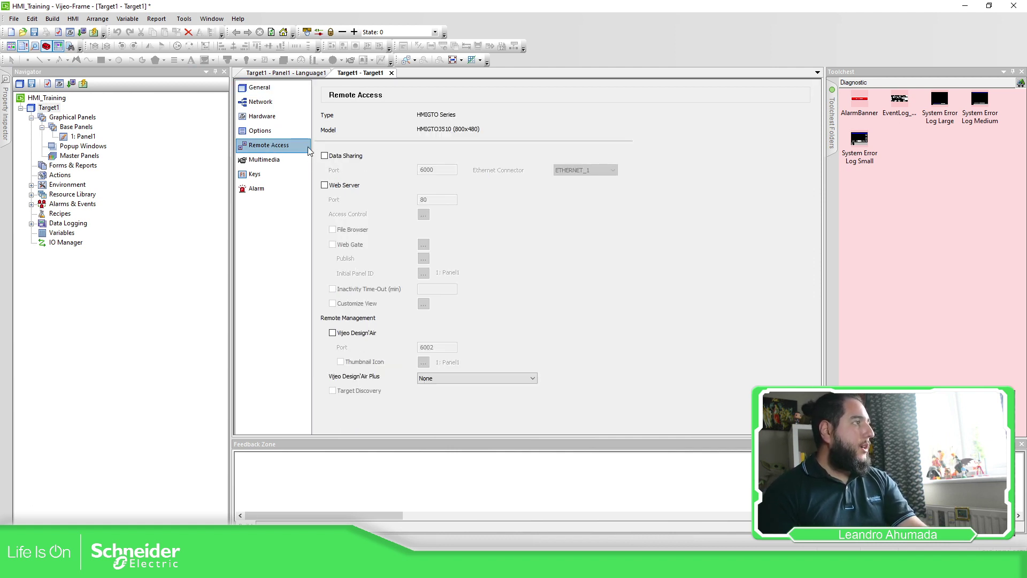
left_click(324, 156)
left_click(325, 185)
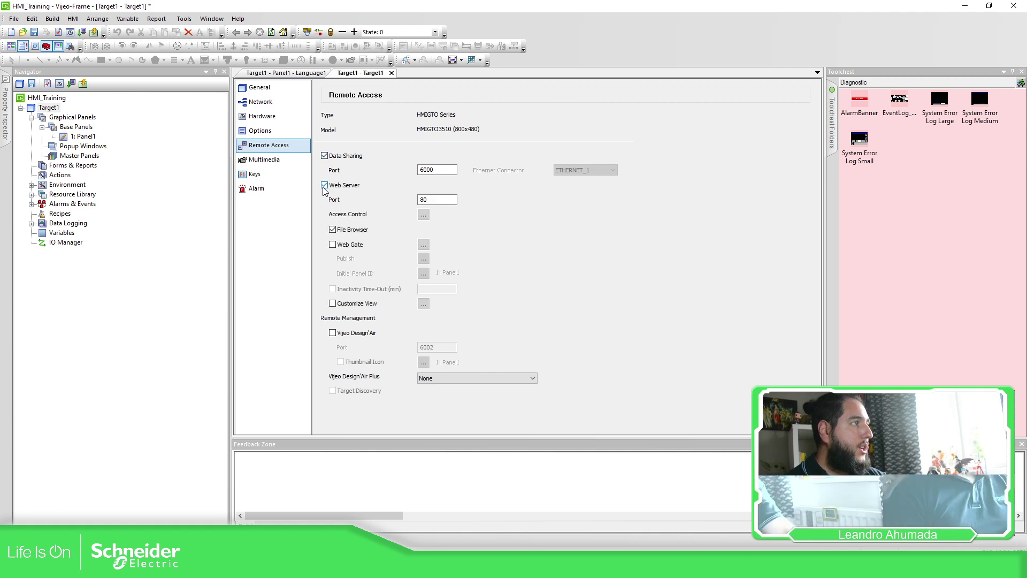
left_click(333, 229)
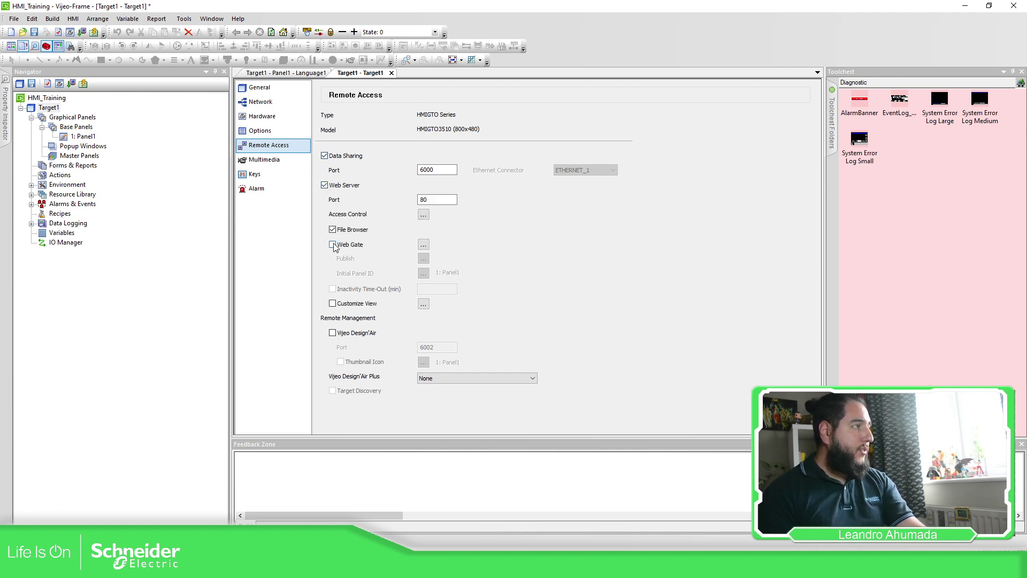
left_click(332, 245)
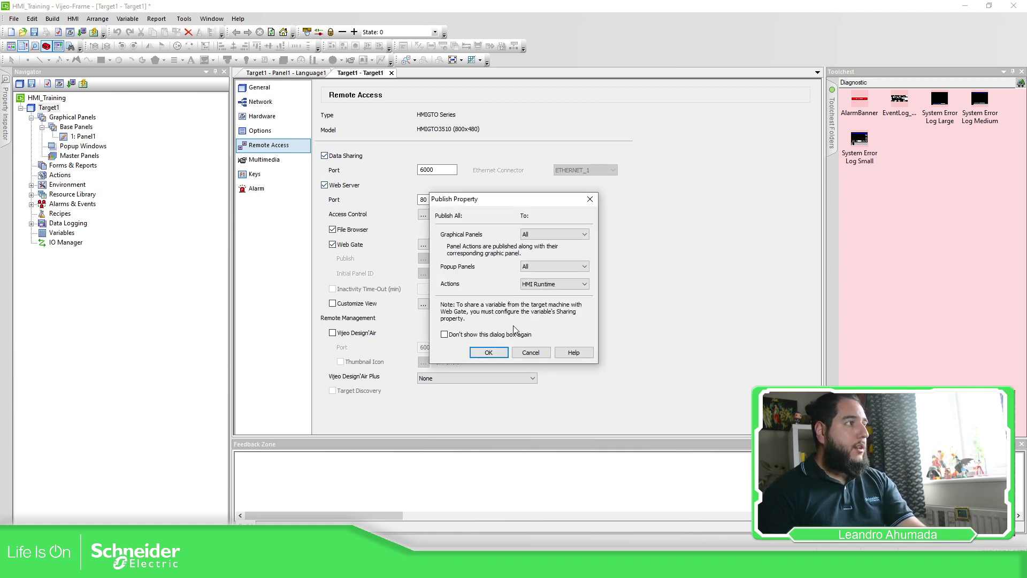
left_click(488, 353)
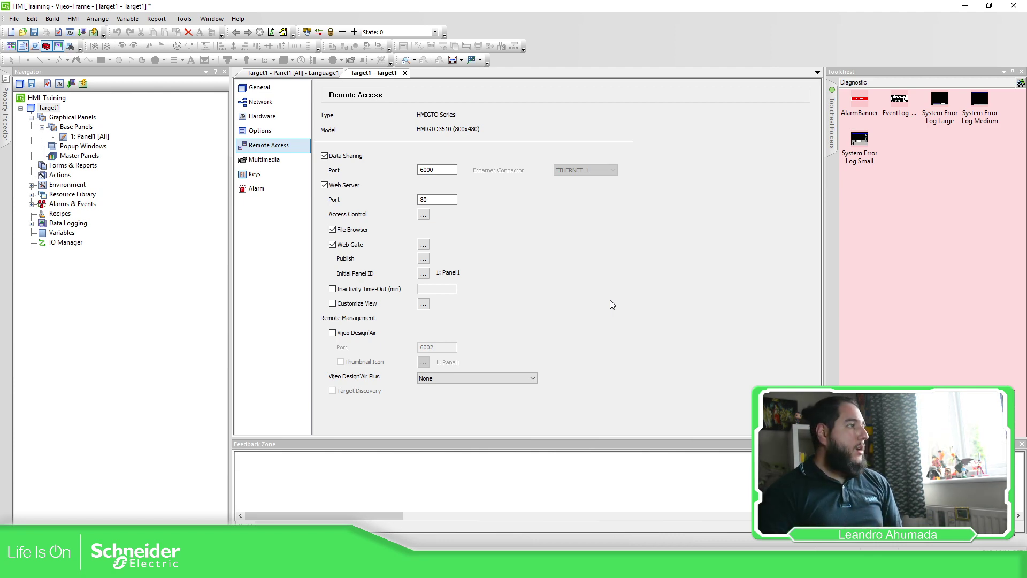
Step: Enable Vijeo Design'Air on Target1, accepting responsibility in the security warning
left_click(332, 332)
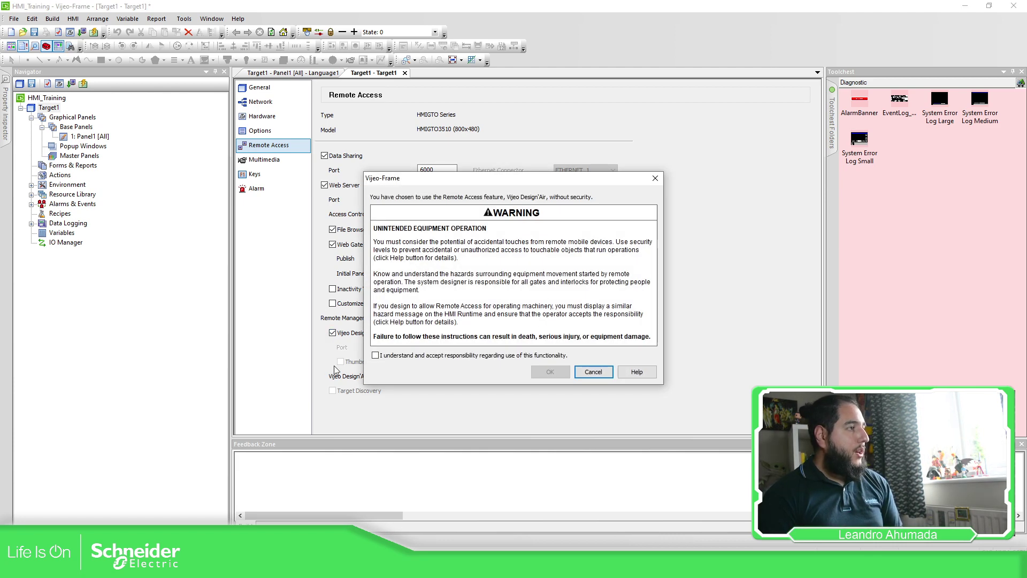
left_click(376, 356)
left_click(550, 371)
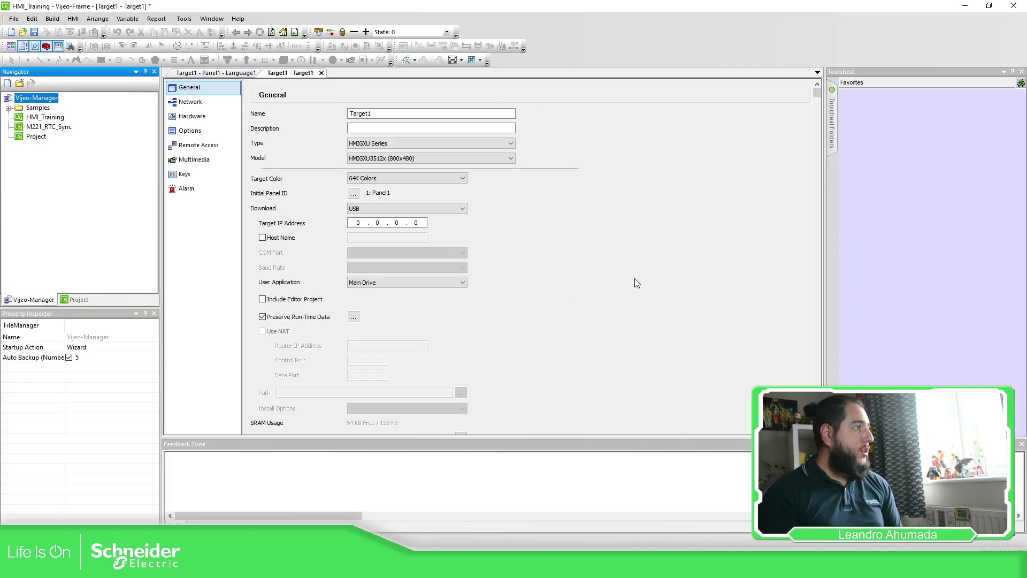
Step: Turn on Data Sharing (port 6000) in Target1's Remote Access settings and show the project tree
left_click(198, 101)
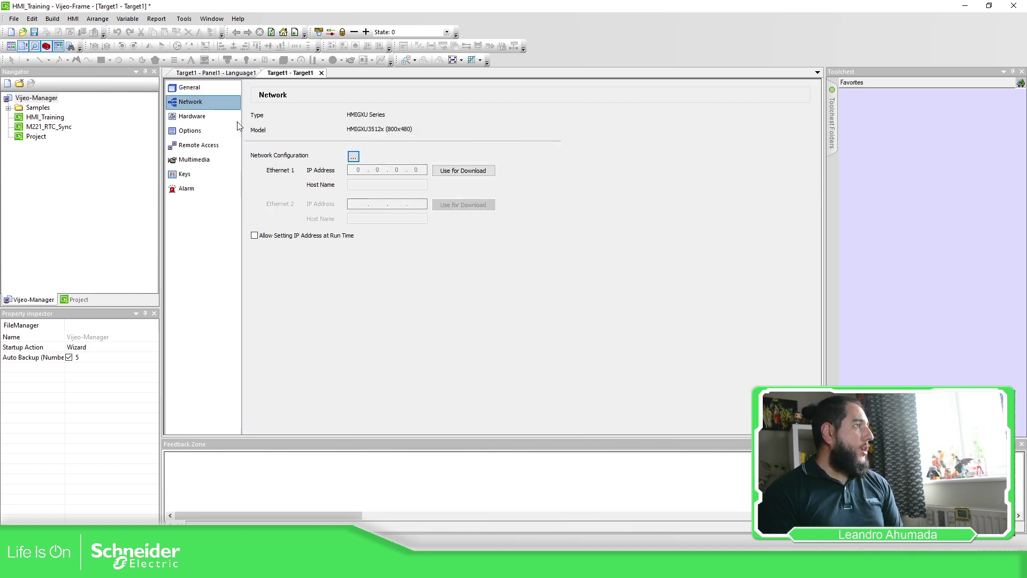
left_click(200, 147)
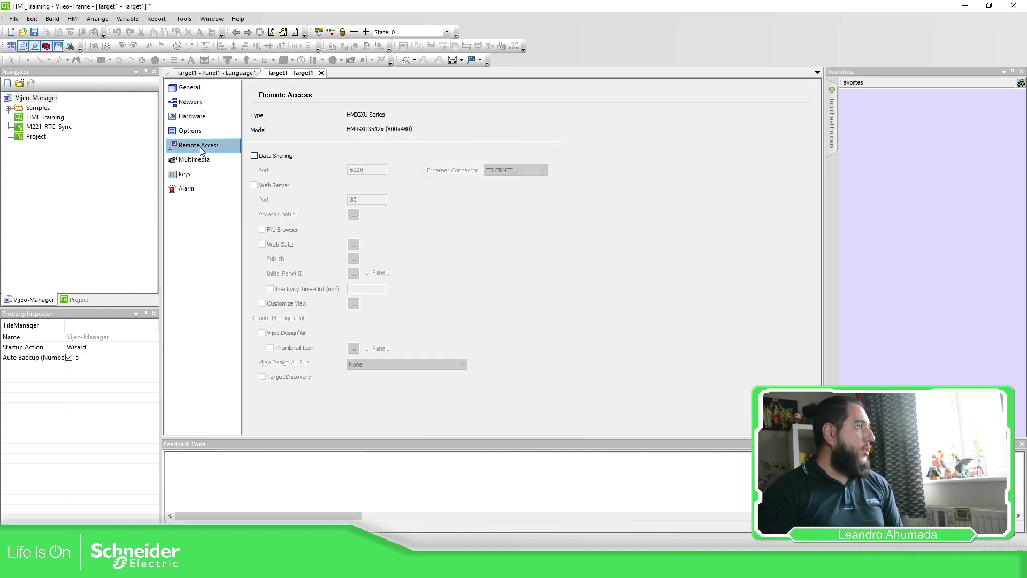
left_click(255, 156)
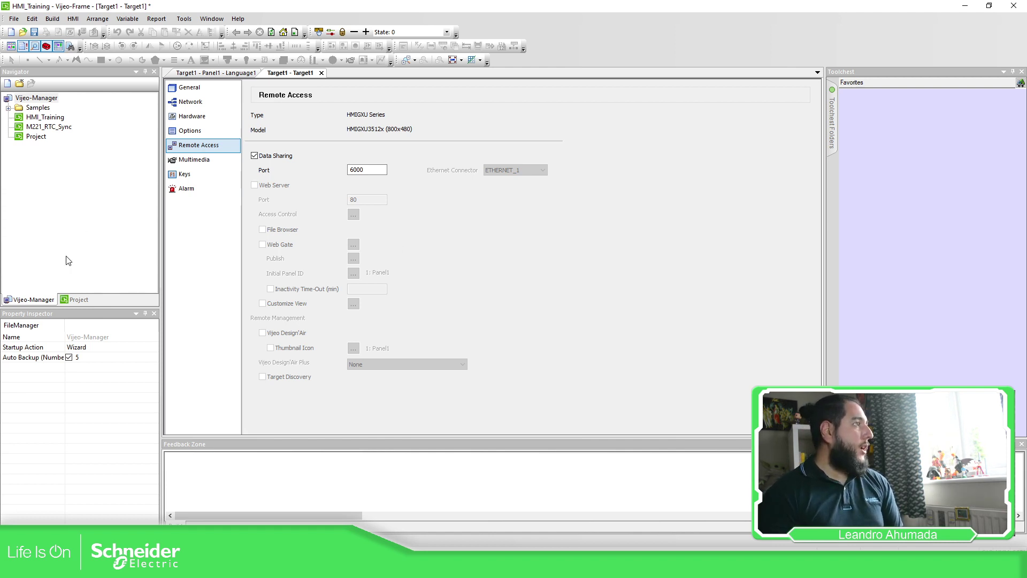
left_click(78, 300)
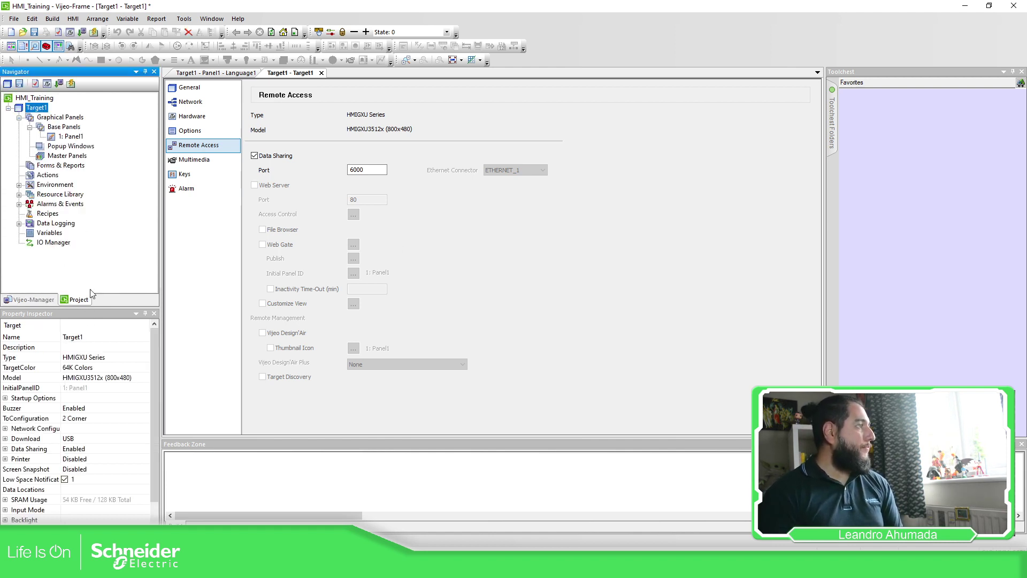
Step: Expand Alarms & Events and its Events category to show SystemErrorGroup and SystemEventGroup
left_click(19, 204)
left_click(443, 227)
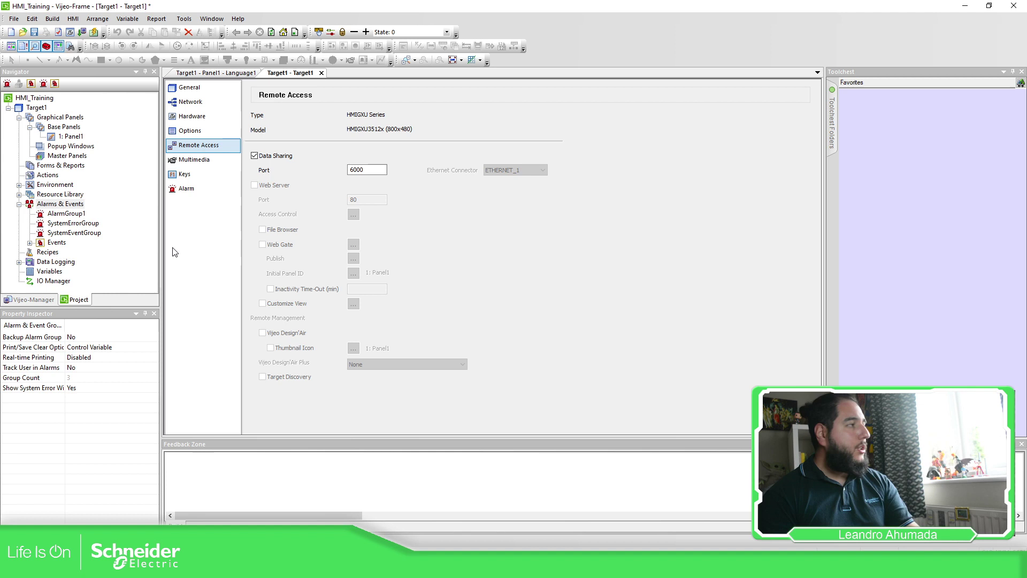
double_click(55, 244)
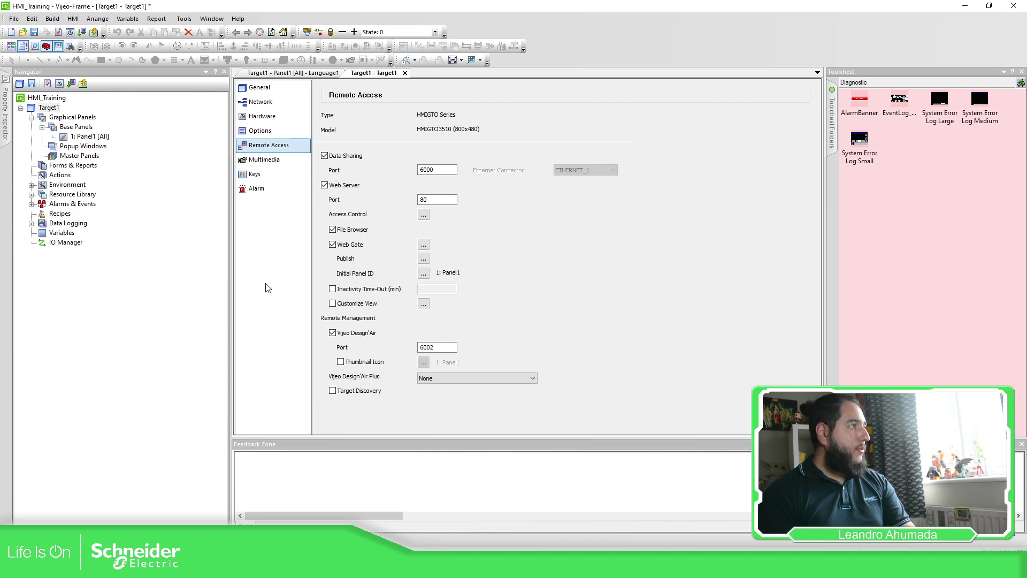
Step: Open the empty AlarmGroup1 from Alarms & Events in its own editor tab
left_click(31, 204)
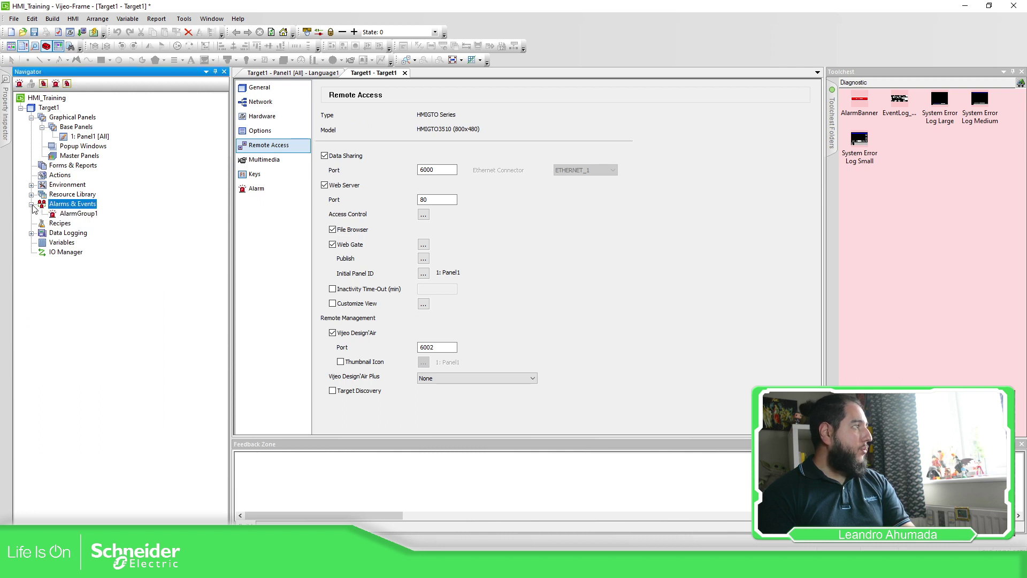
double_click(85, 215)
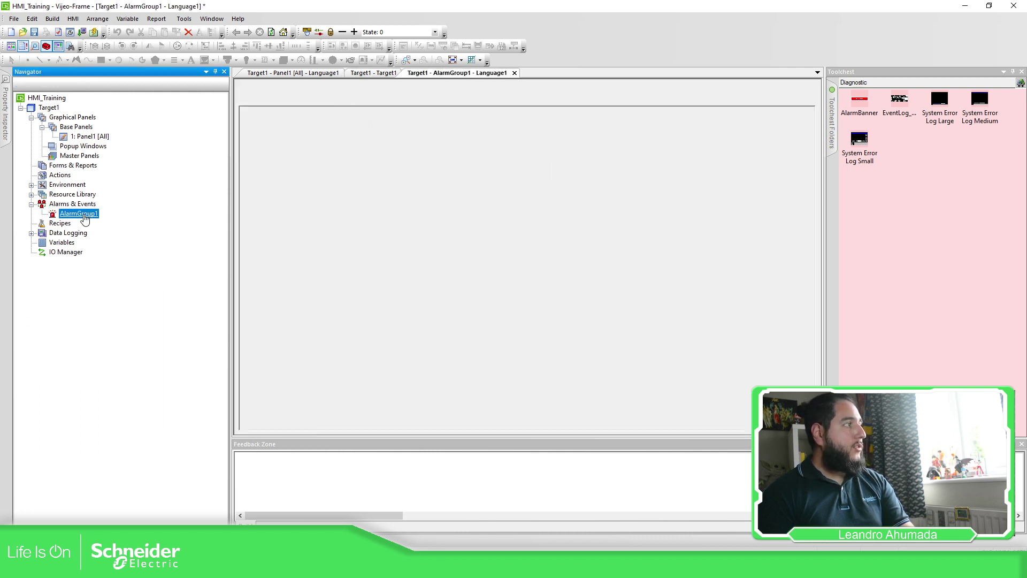